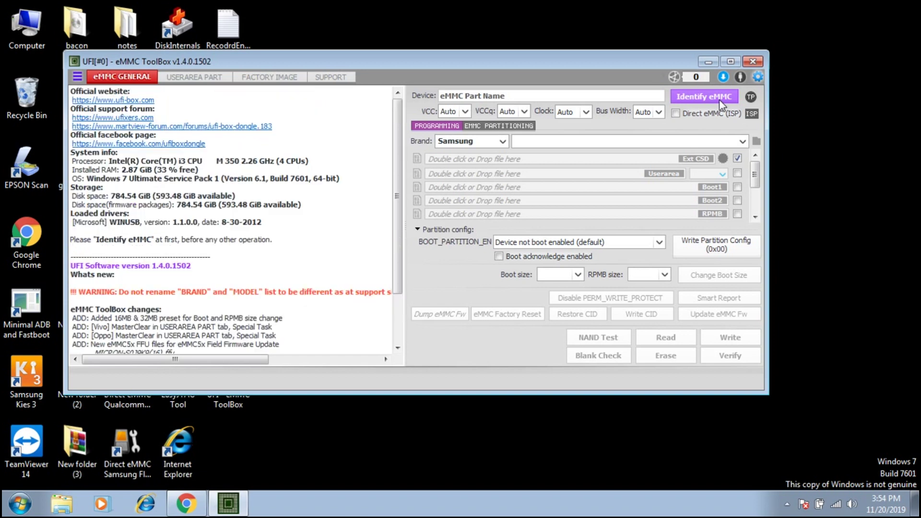
# - Identify the connected eMMC and explore the file system of its USERDATA partition
pyautogui.click(719, 101)
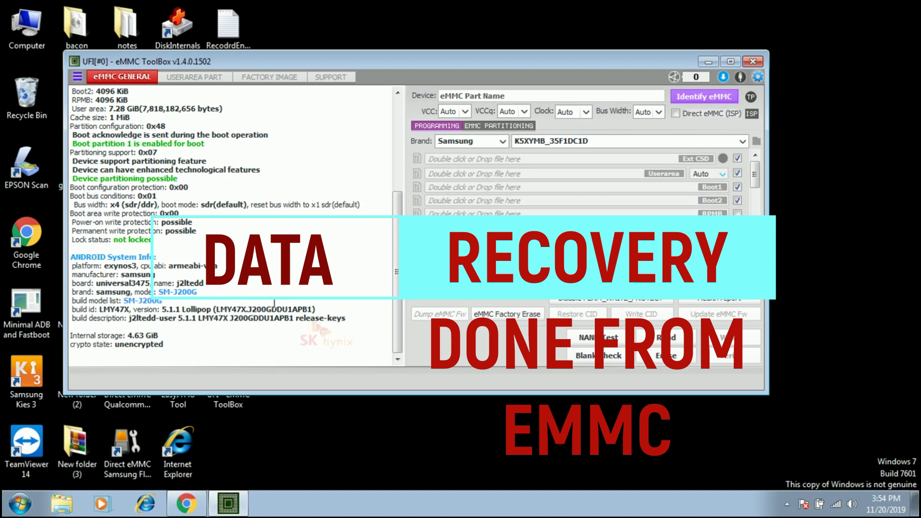
pyautogui.click(212, 81)
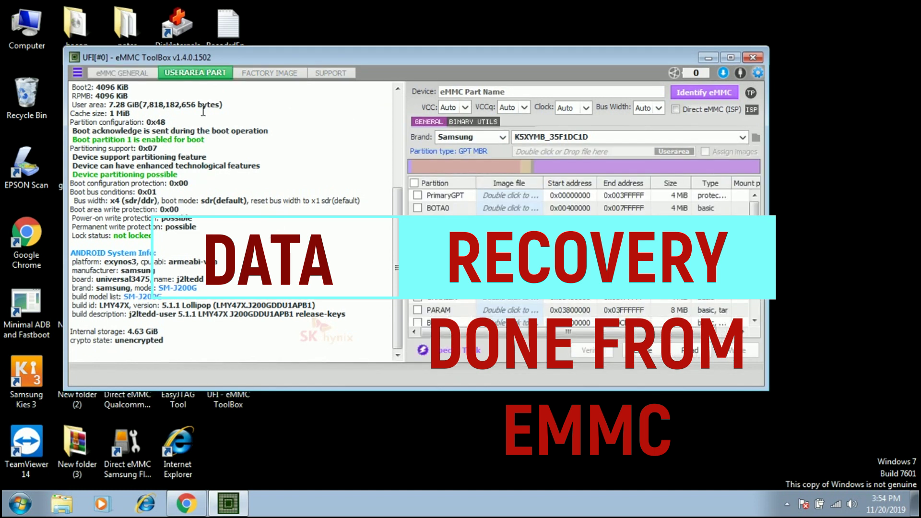
pyautogui.scroll(-4, 431, 201)
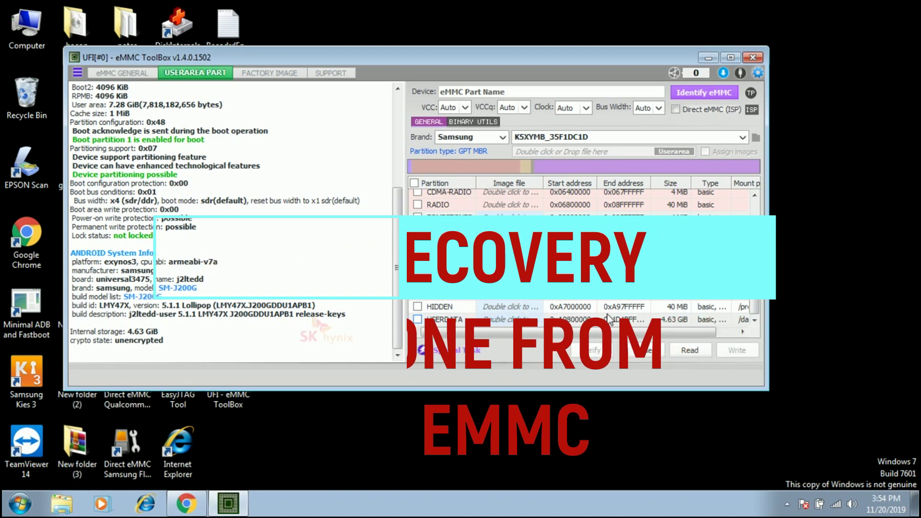
pyautogui.rightClick(561, 319)
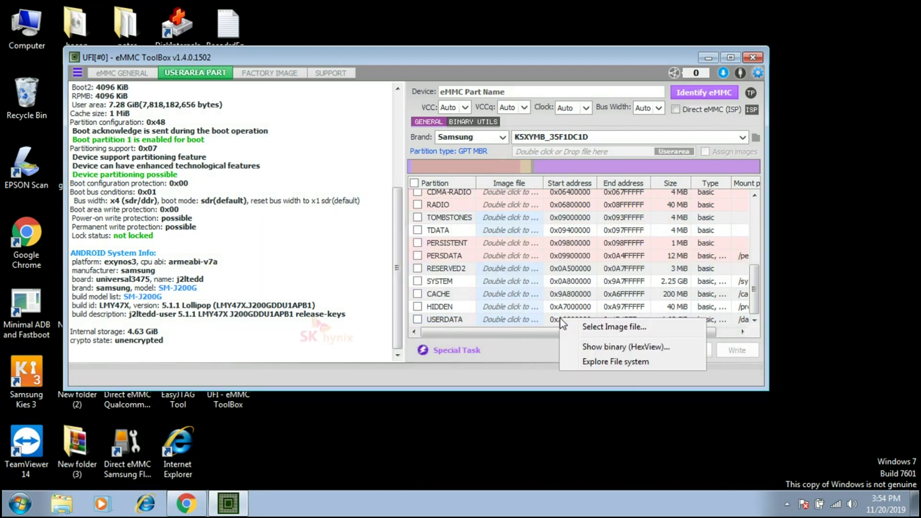
pyautogui.click(603, 364)
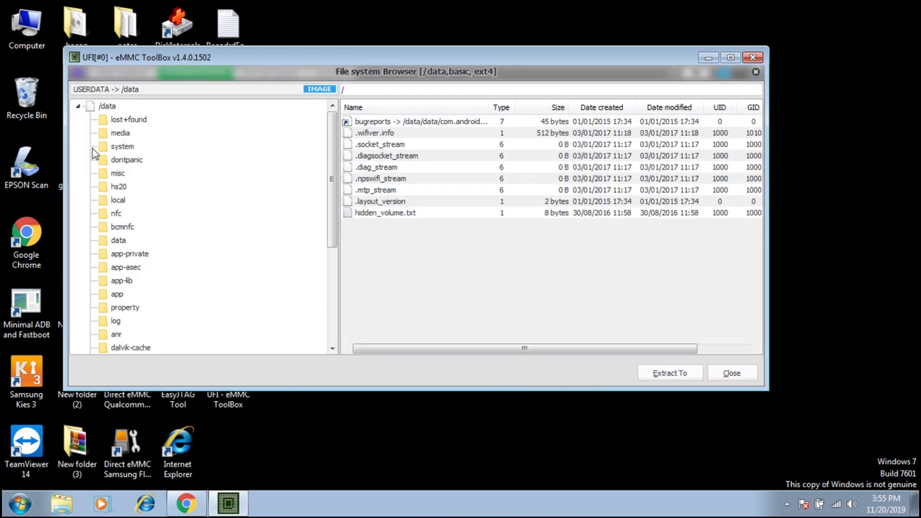
# - Browse the /data folder tree and expand the media folder's 0 subfolder
pyautogui.scroll(-1, 202, 240)
pyautogui.scroll(-3, 199, 256)
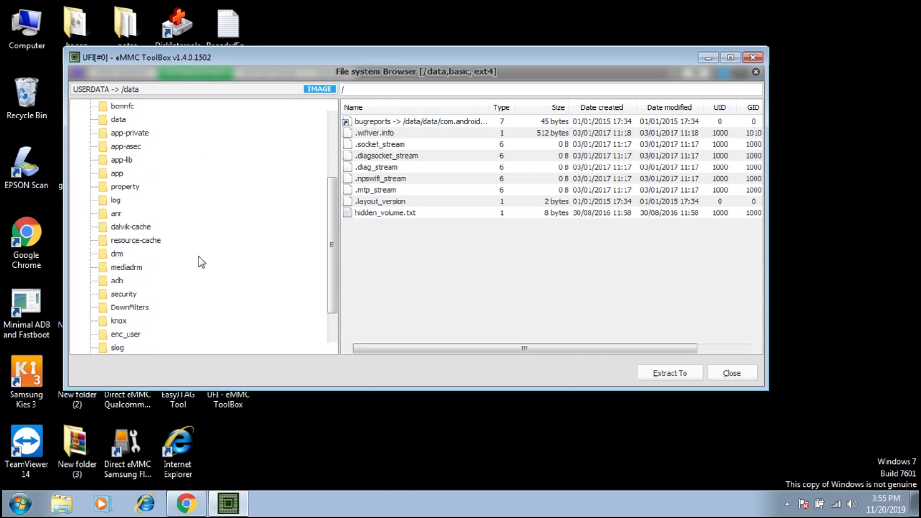
pyautogui.scroll(6, 199, 272)
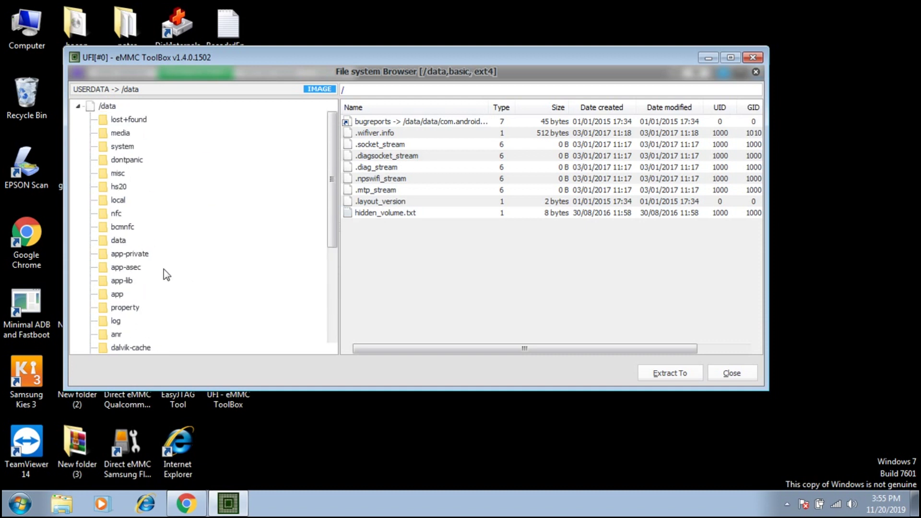
pyautogui.click(124, 134)
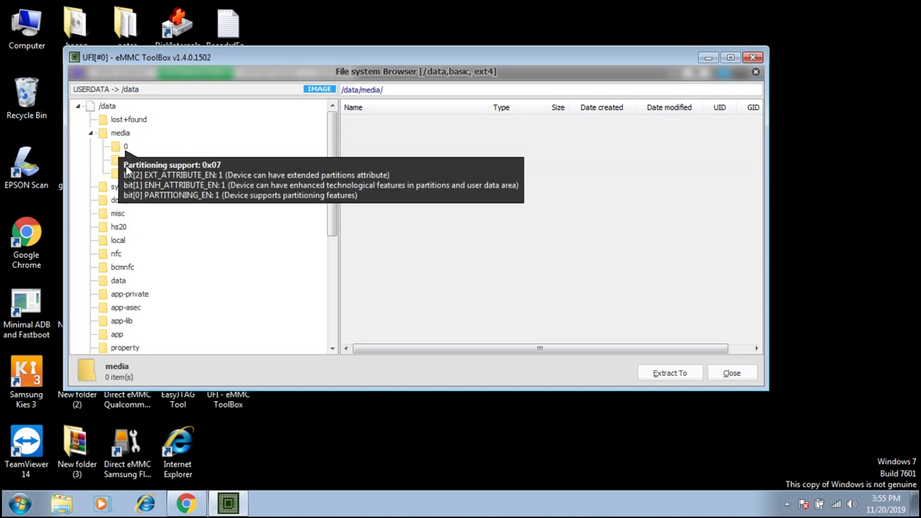
pyautogui.click(121, 173)
pyautogui.click(117, 162)
pyautogui.click(119, 148)
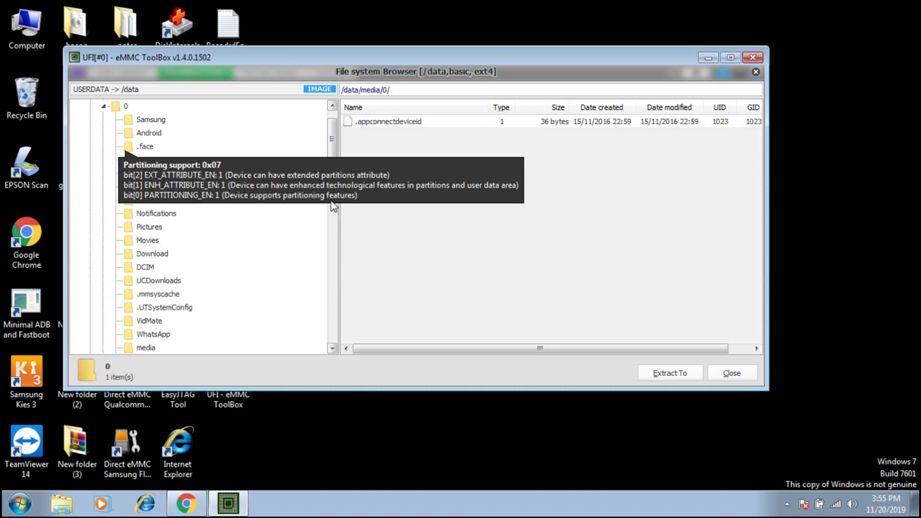
pyautogui.click(244, 144)
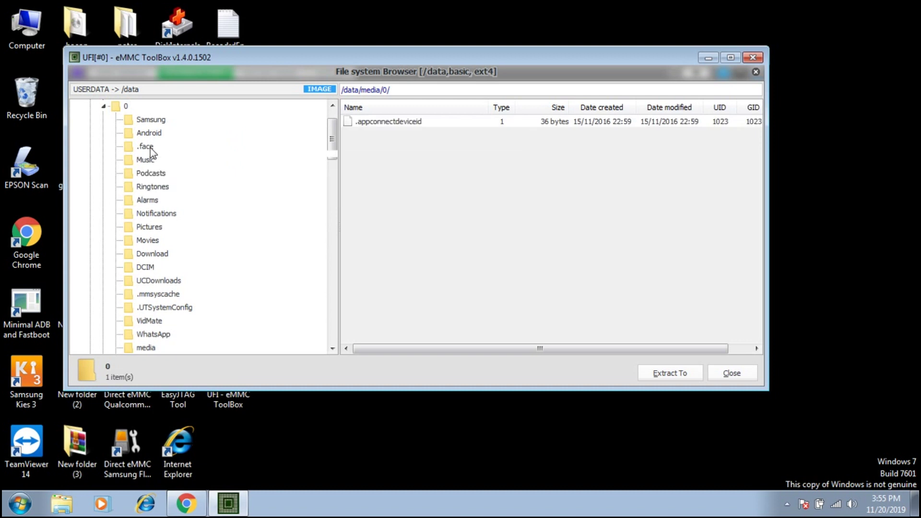
# - Preview FB_IMG_1480591517760.jpg from the DCIM/Facebook folder with the default file handler, then close the viewer
pyautogui.scroll(-2, 196, 251)
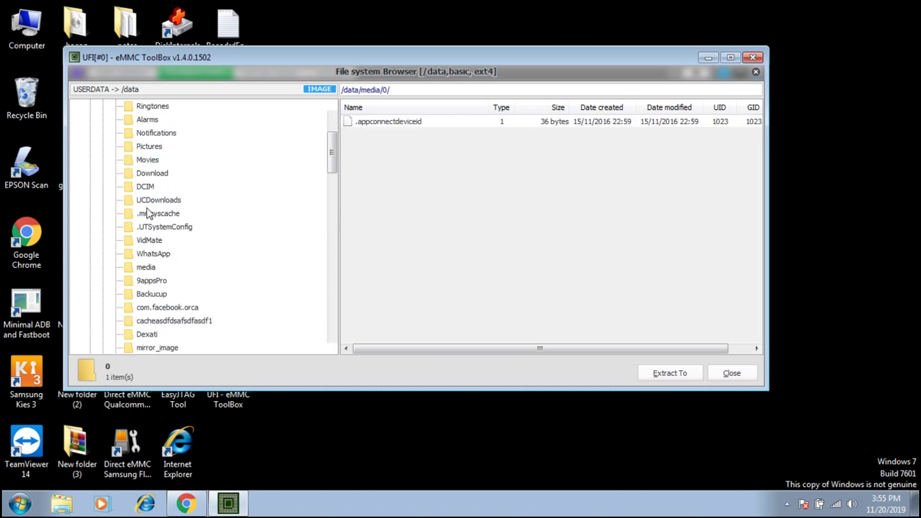
pyautogui.doubleClick(144, 191)
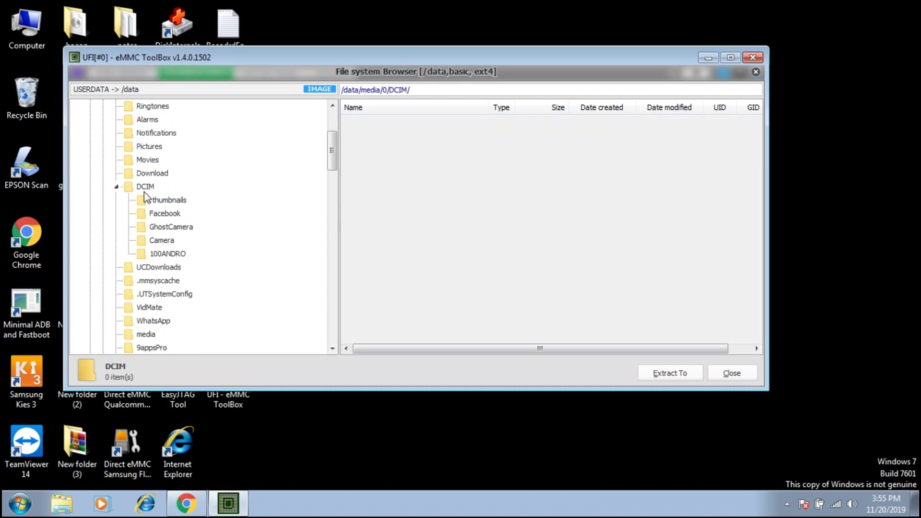
pyautogui.click(164, 214)
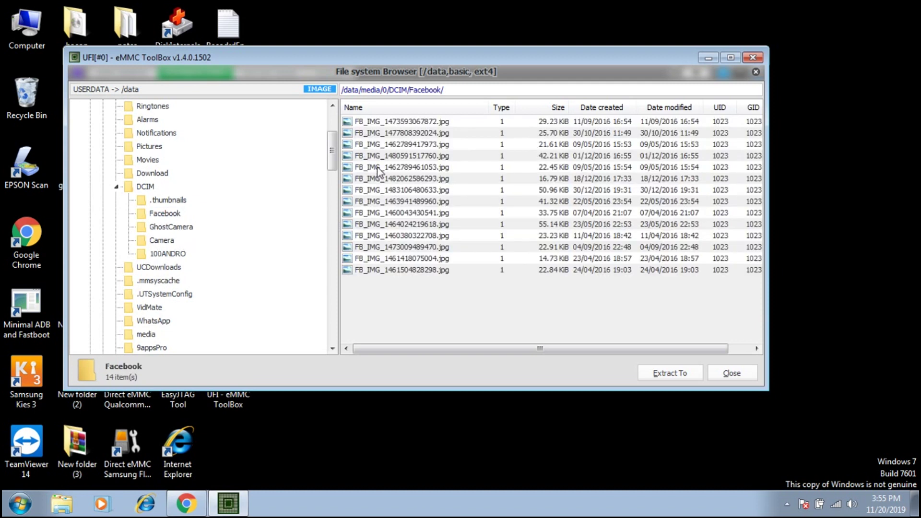
pyautogui.rightClick(378, 161)
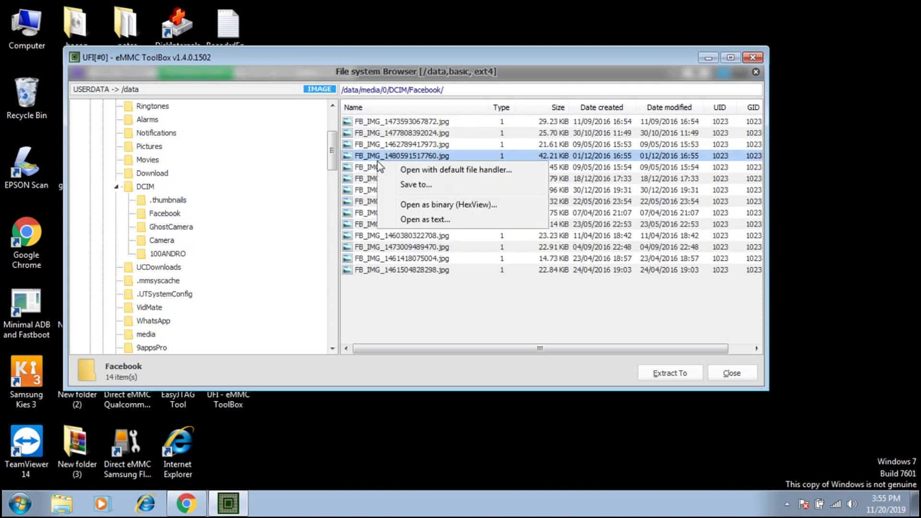
pyautogui.click(443, 170)
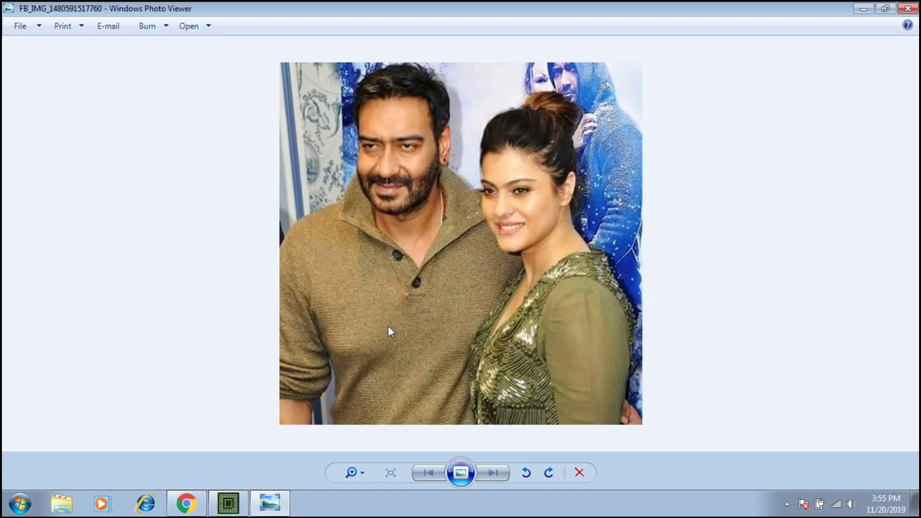
pyautogui.click(902, 8)
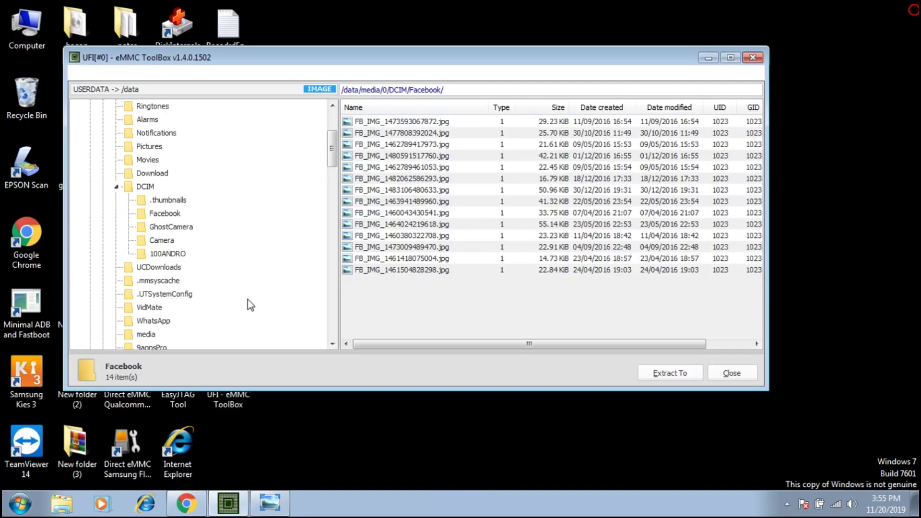
# - Start extracting the file system and create a destination folder named "data recoveryyyy" on the Desktop
pyautogui.click(657, 376)
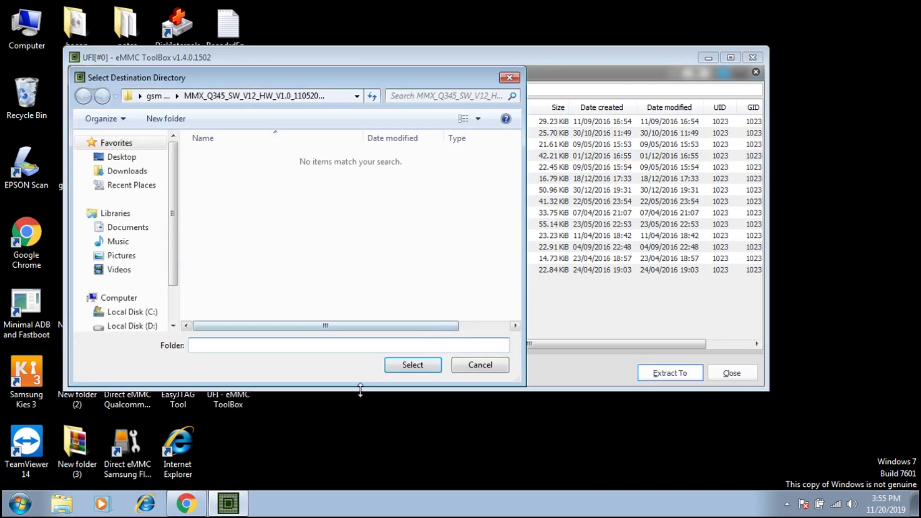
pyautogui.click(139, 157)
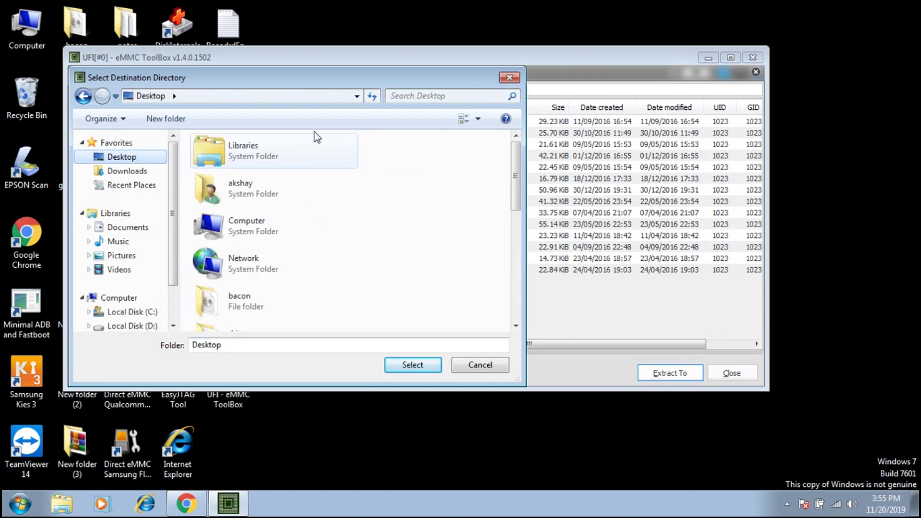
pyautogui.click(356, 97)
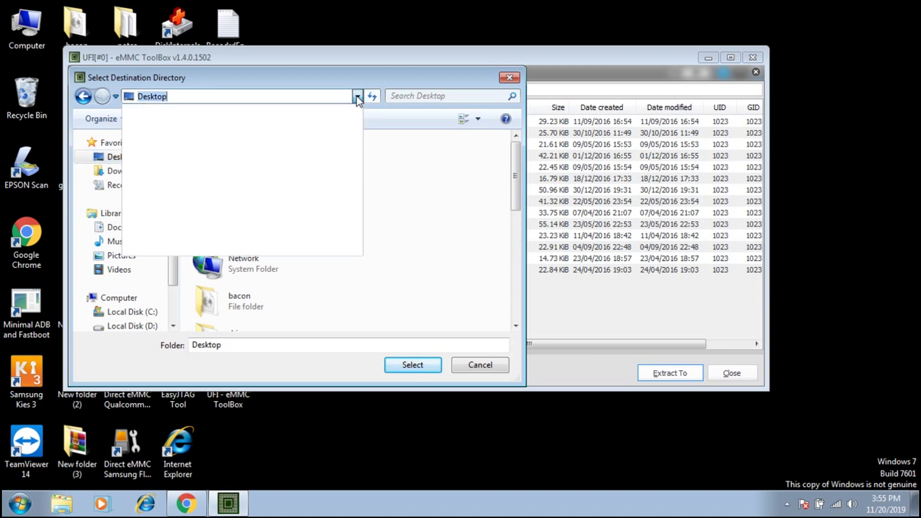
pyautogui.click(468, 165)
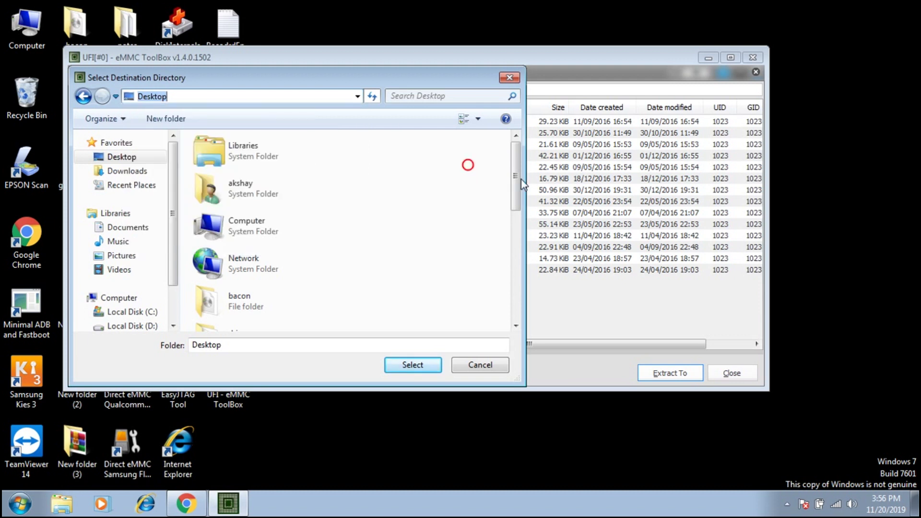
pyautogui.moveTo(517, 188); pyautogui.dragTo(516, 332)
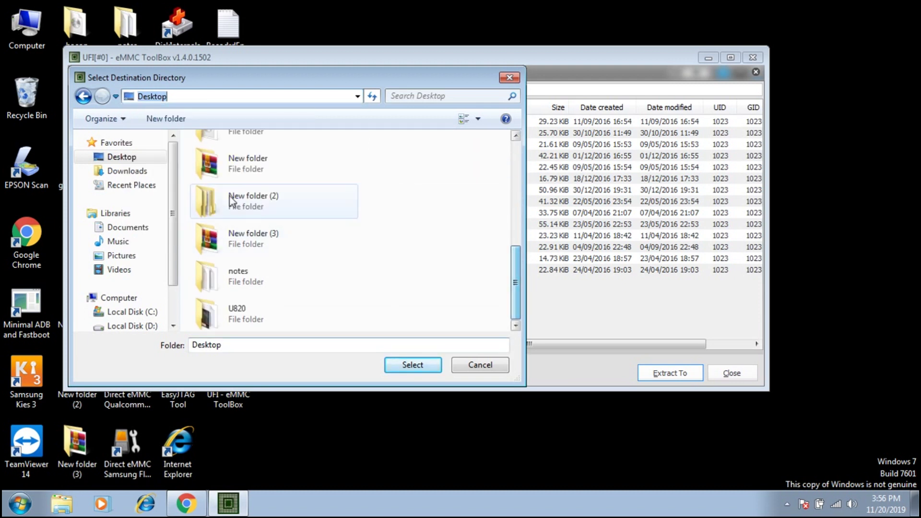
pyautogui.click(360, 99)
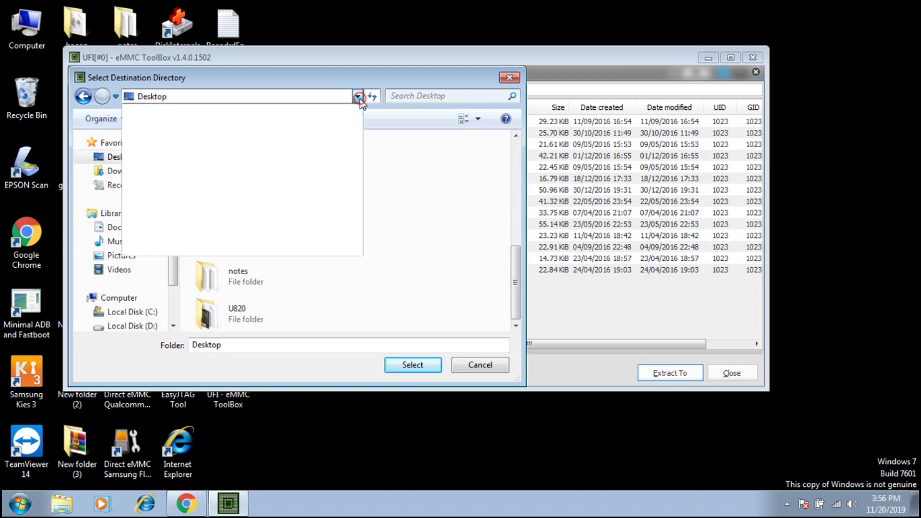
pyautogui.click(473, 204)
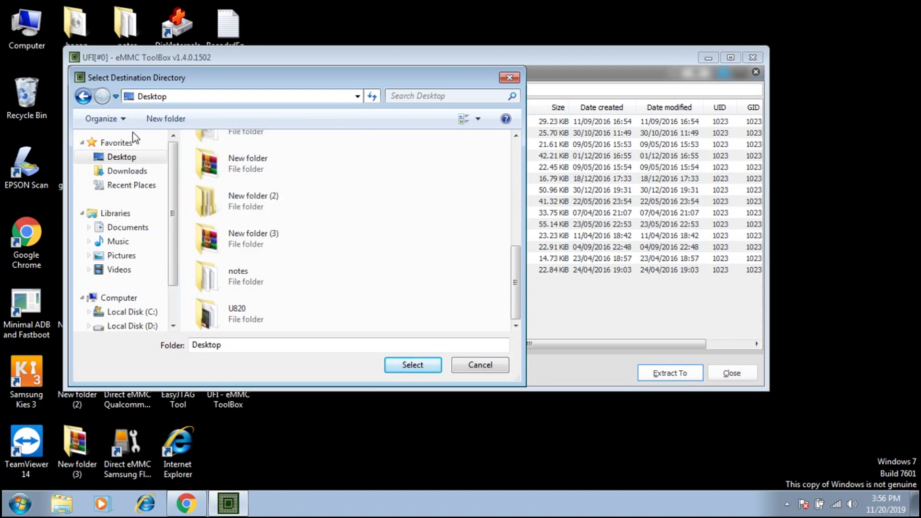
pyautogui.click(166, 118)
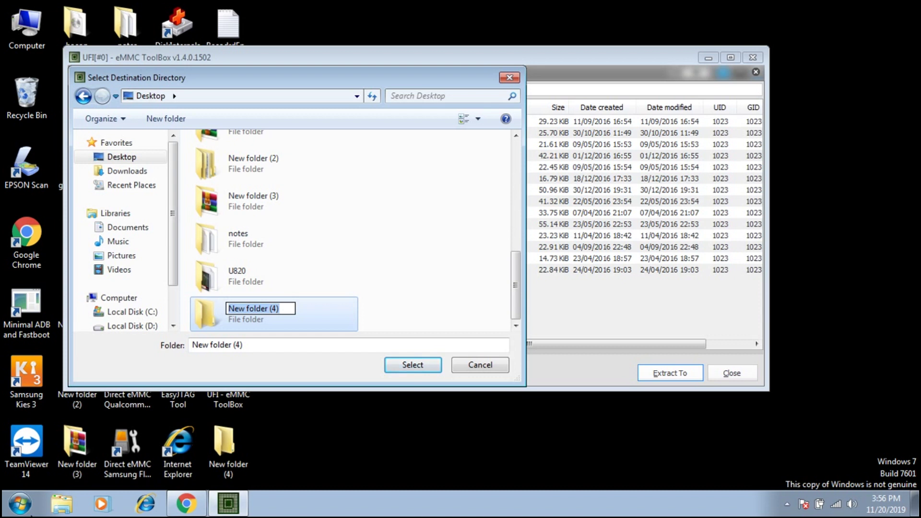
pyautogui.write('data recoveryyyy')
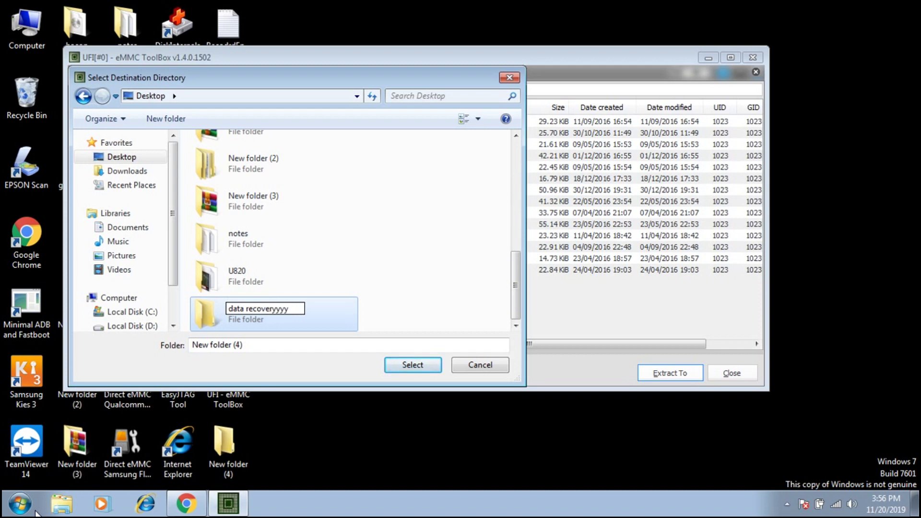
# - Extract the USERDATA files into the "data recoveryyyy" folder
pyautogui.click(409, 365)
pyautogui.click(311, 314)
pyautogui.doubleClick(311, 314)
pyautogui.click(411, 365)
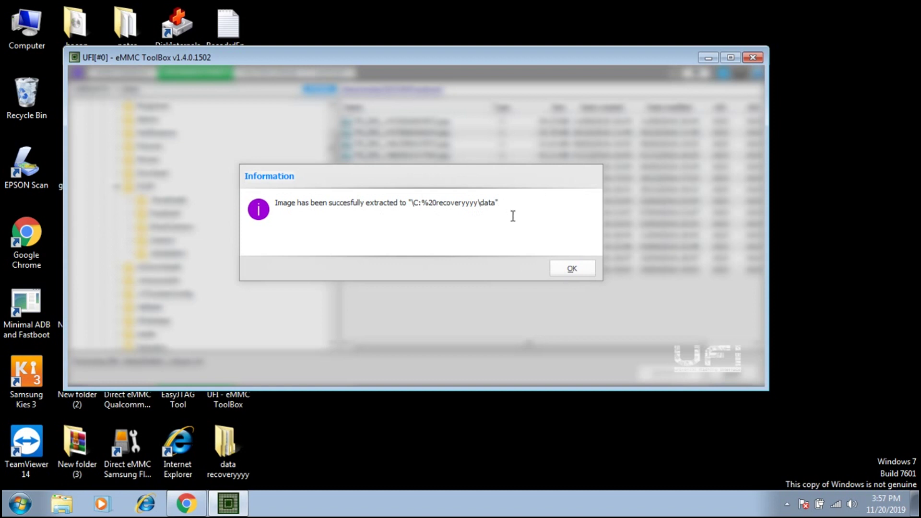
pyautogui.click(573, 270)
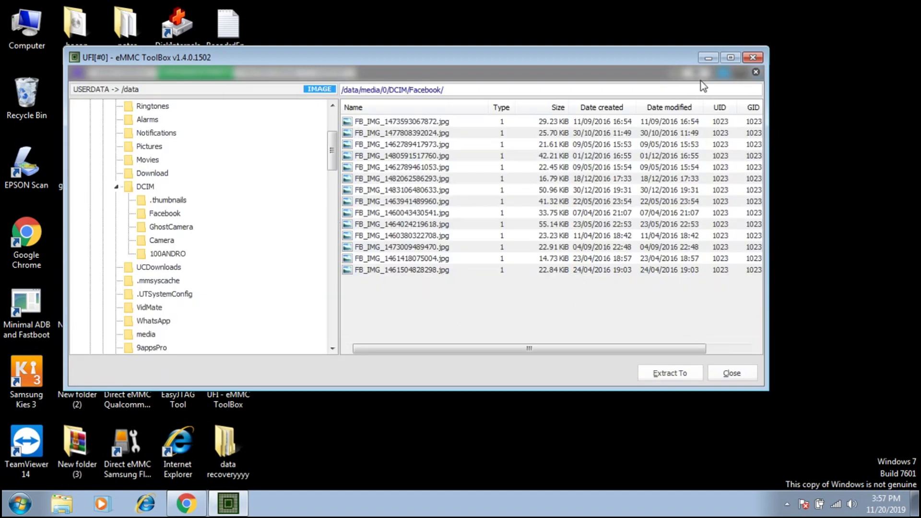
# - Minimize the toolbox and open data/media/0 inside the "data recoveryyyy" folder on the desktop
pyautogui.click(710, 59)
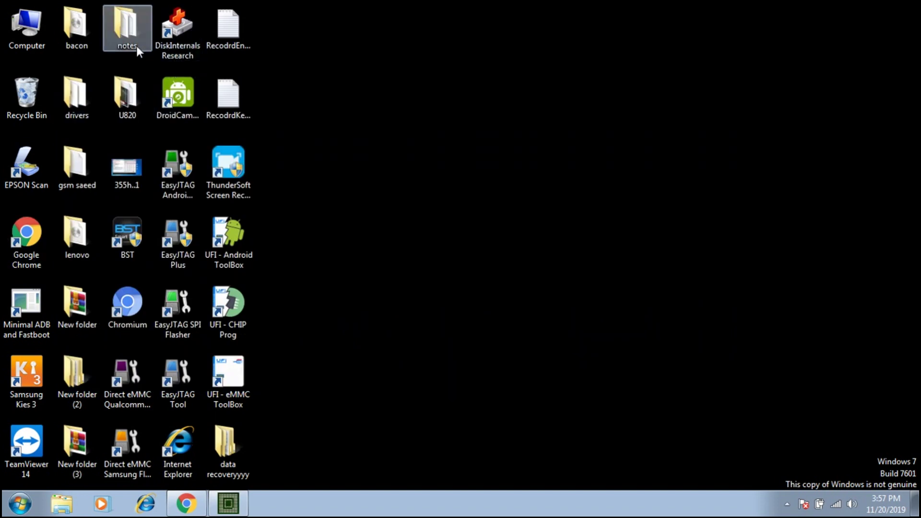
pyautogui.doubleClick(230, 465)
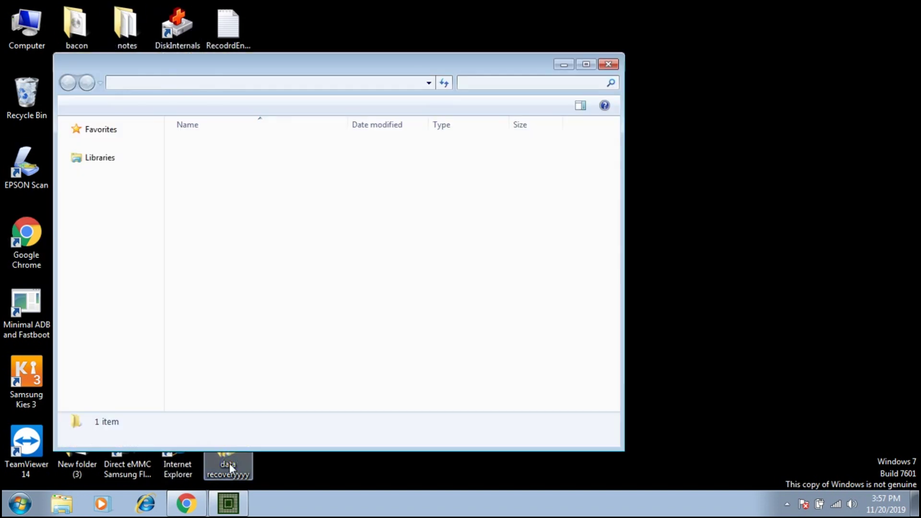
pyautogui.click(191, 144)
pyautogui.doubleClick(191, 143)
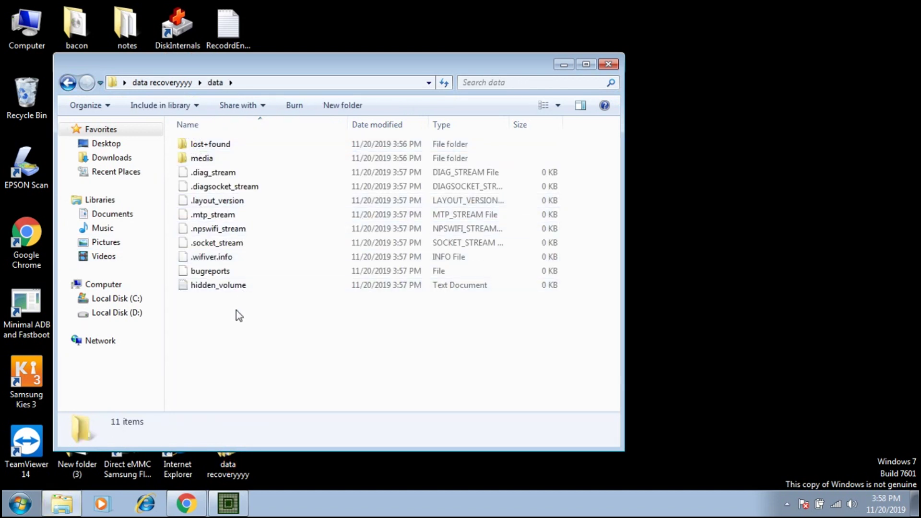
pyautogui.doubleClick(218, 158)
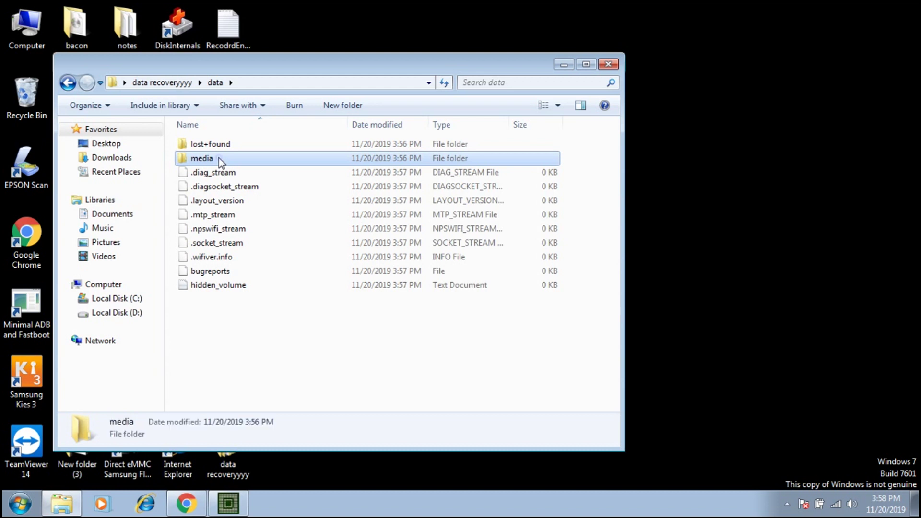
pyautogui.doubleClick(197, 144)
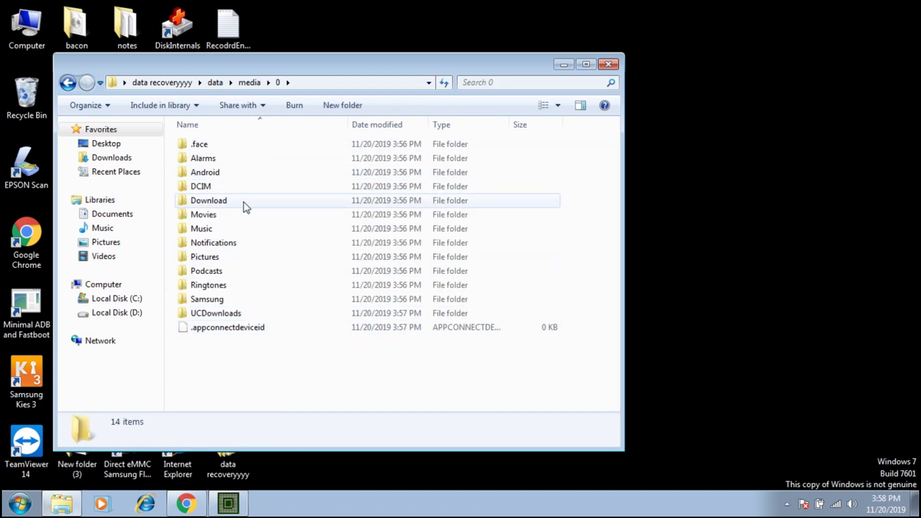
# - Check the extracted files in the Download folder and return to folder 0
pyautogui.click(235, 199)
pyautogui.doubleClick(235, 200)
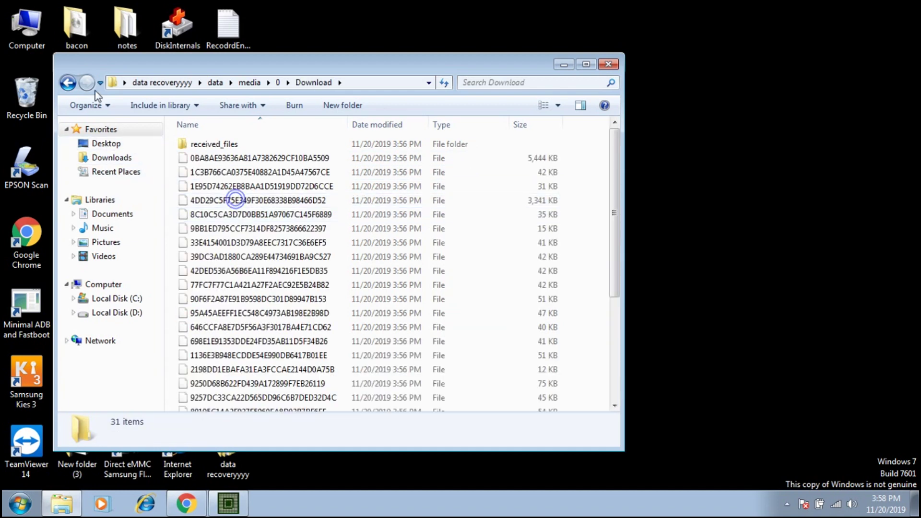
pyautogui.click(68, 83)
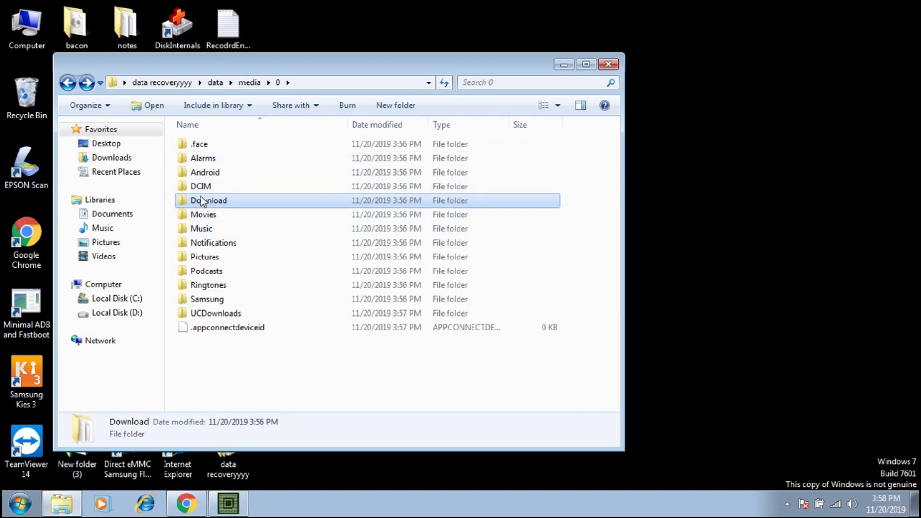
# - View the extracted pictures in the DCIM/Facebook folder in a maximized window, then close it
pyautogui.doubleClick(201, 186)
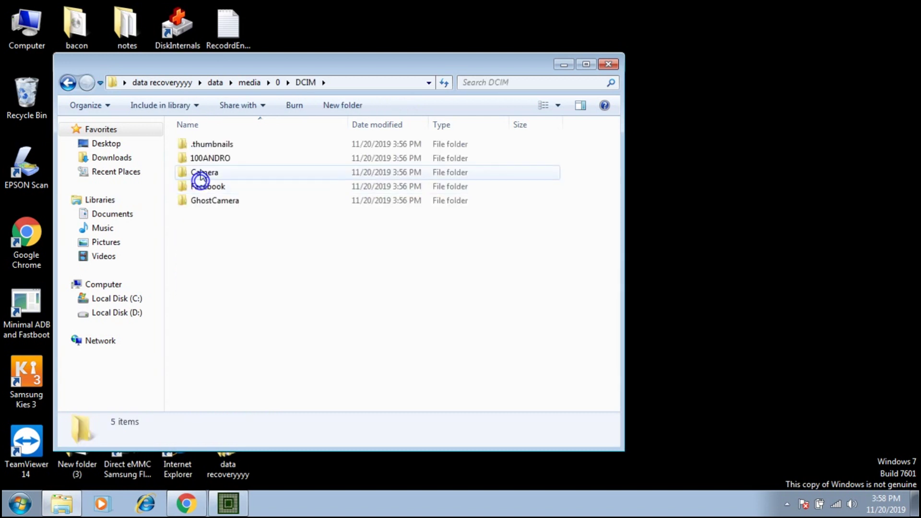
pyautogui.doubleClick(206, 185)
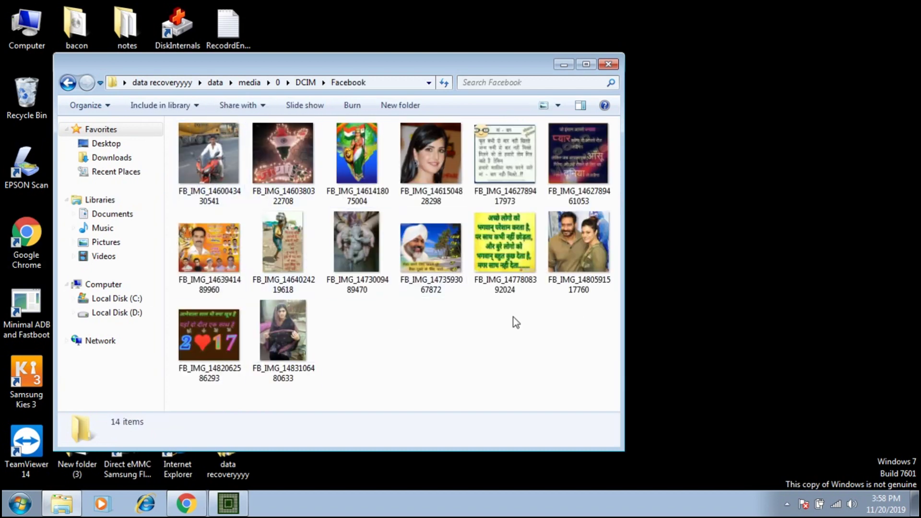
pyautogui.click(586, 65)
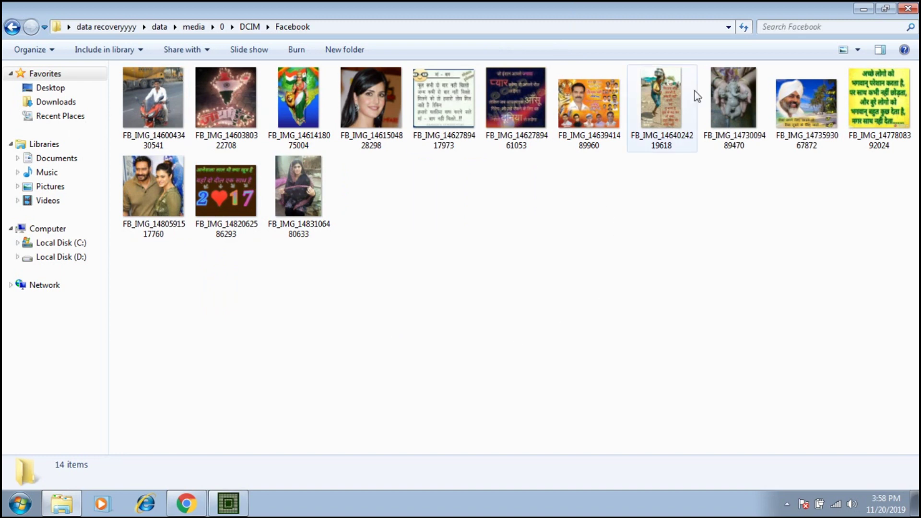
pyautogui.click(909, 8)
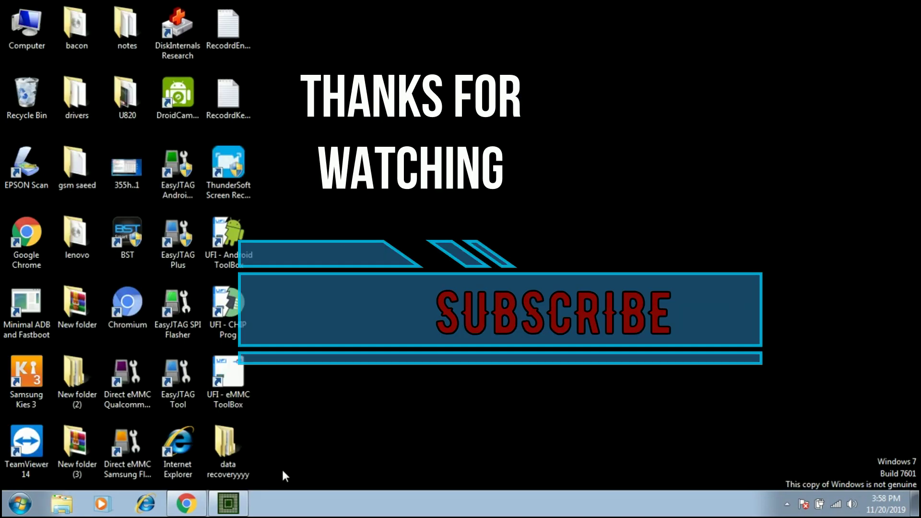